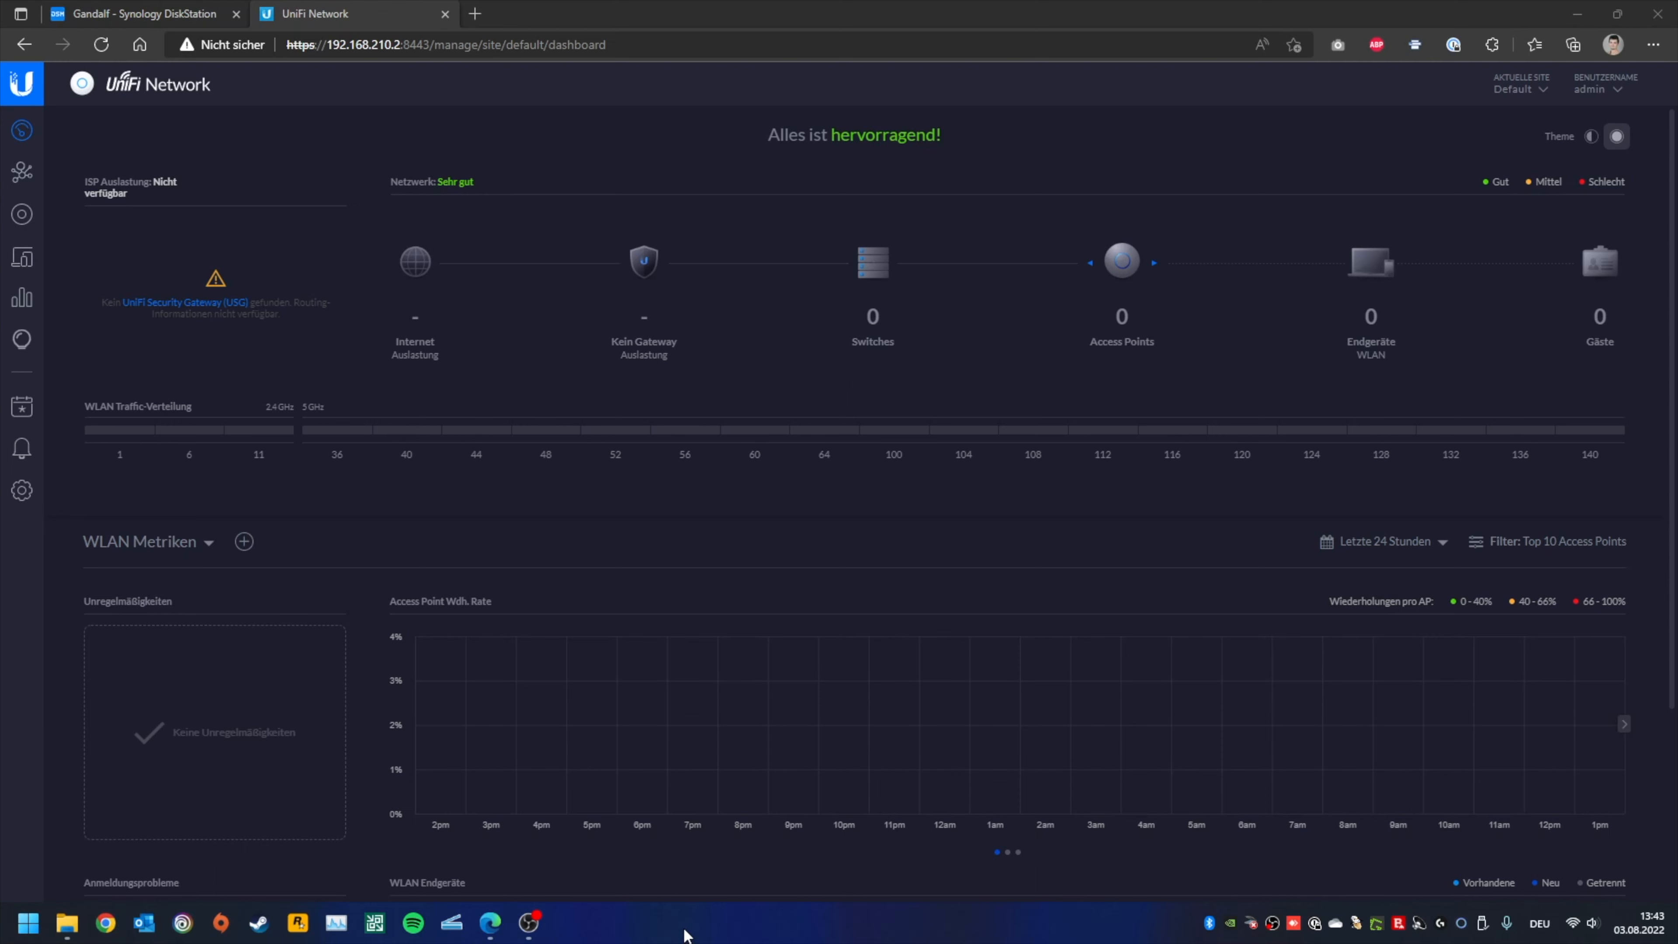
Start a new network in the site's network settings with its usage set to Nur VLAN.
{"action": "left_click", "coordinate": [19, 497]}
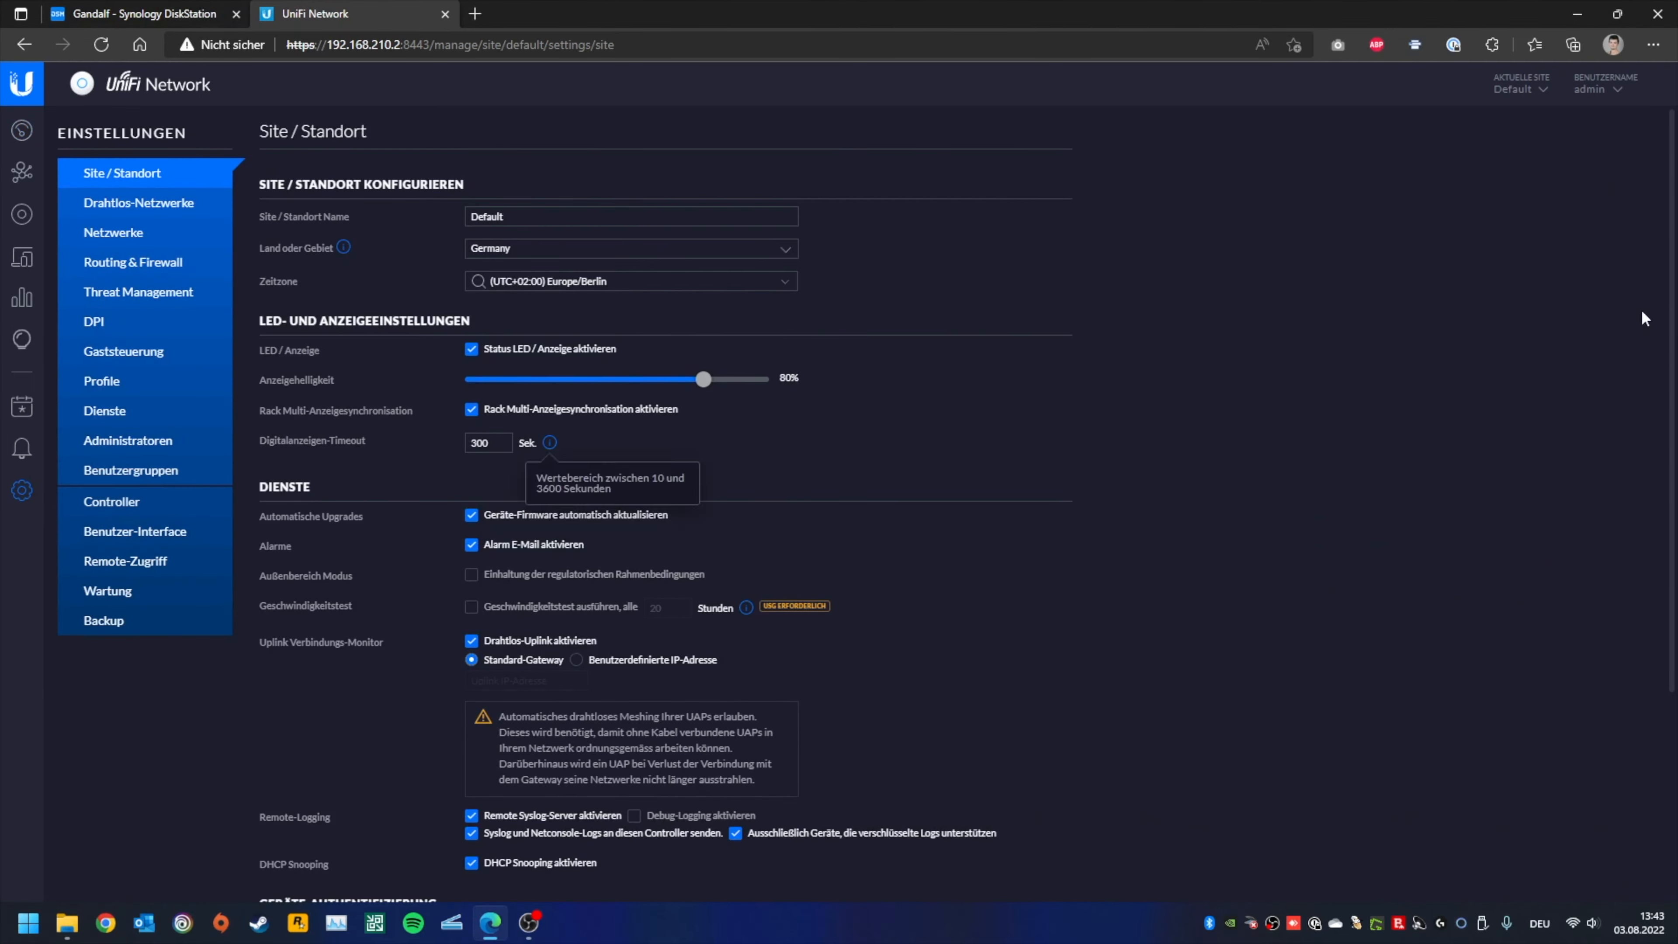
{"action": "left_click", "coordinate": [1518, 92]}
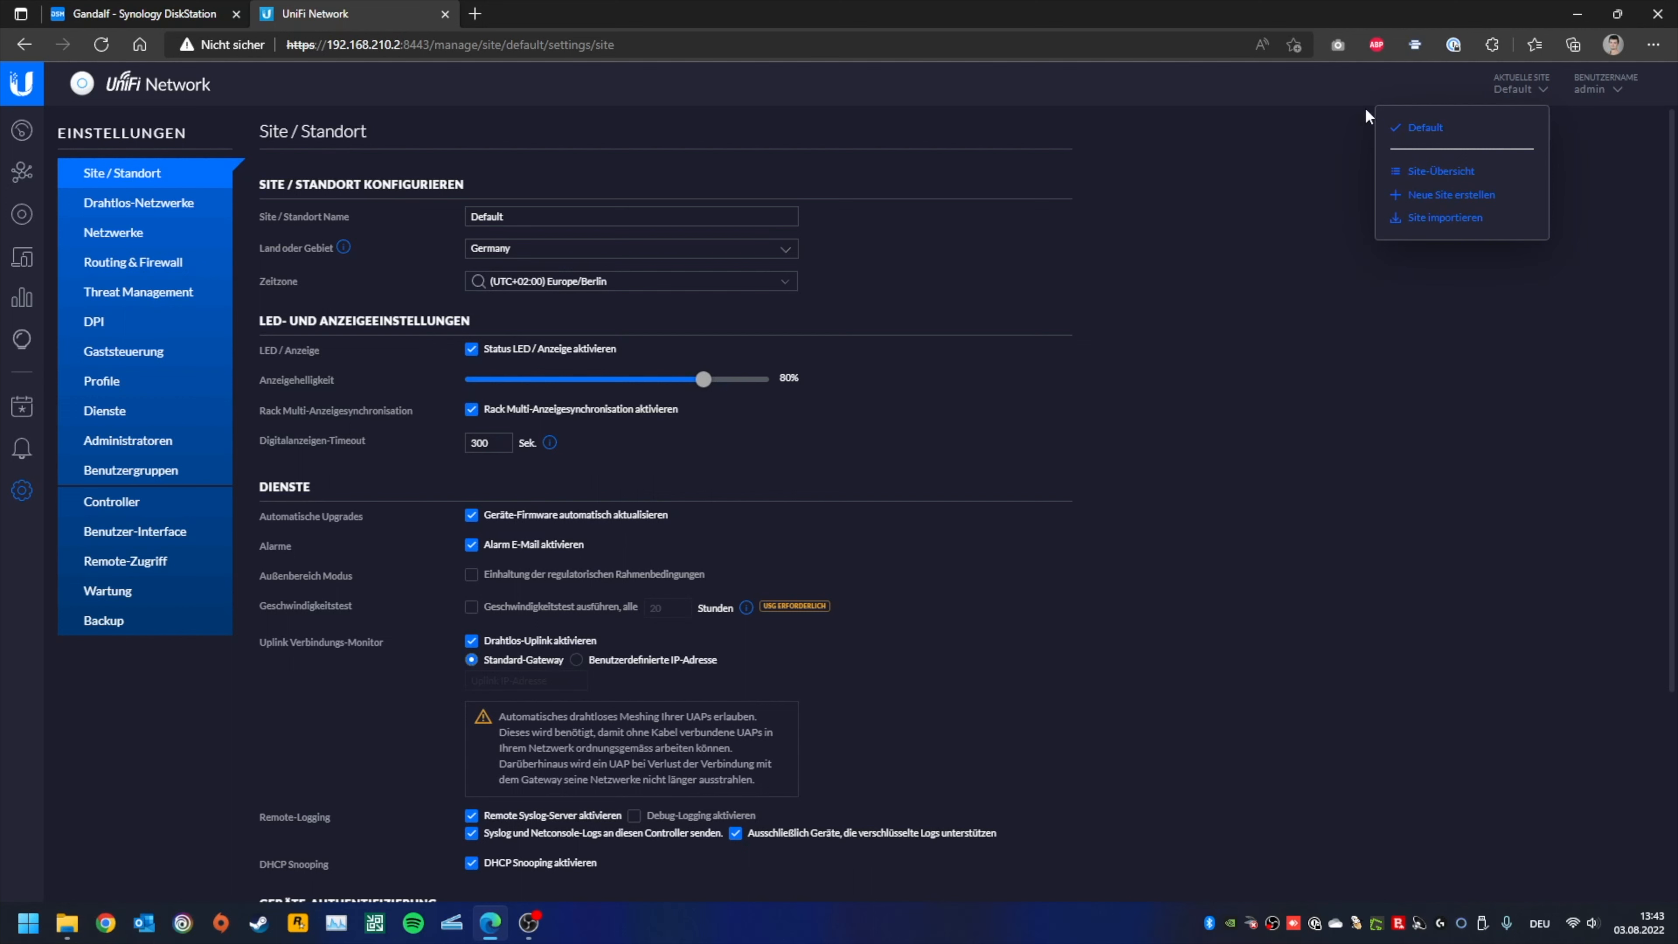
{"action": "left_click", "coordinate": [1320, 121]}
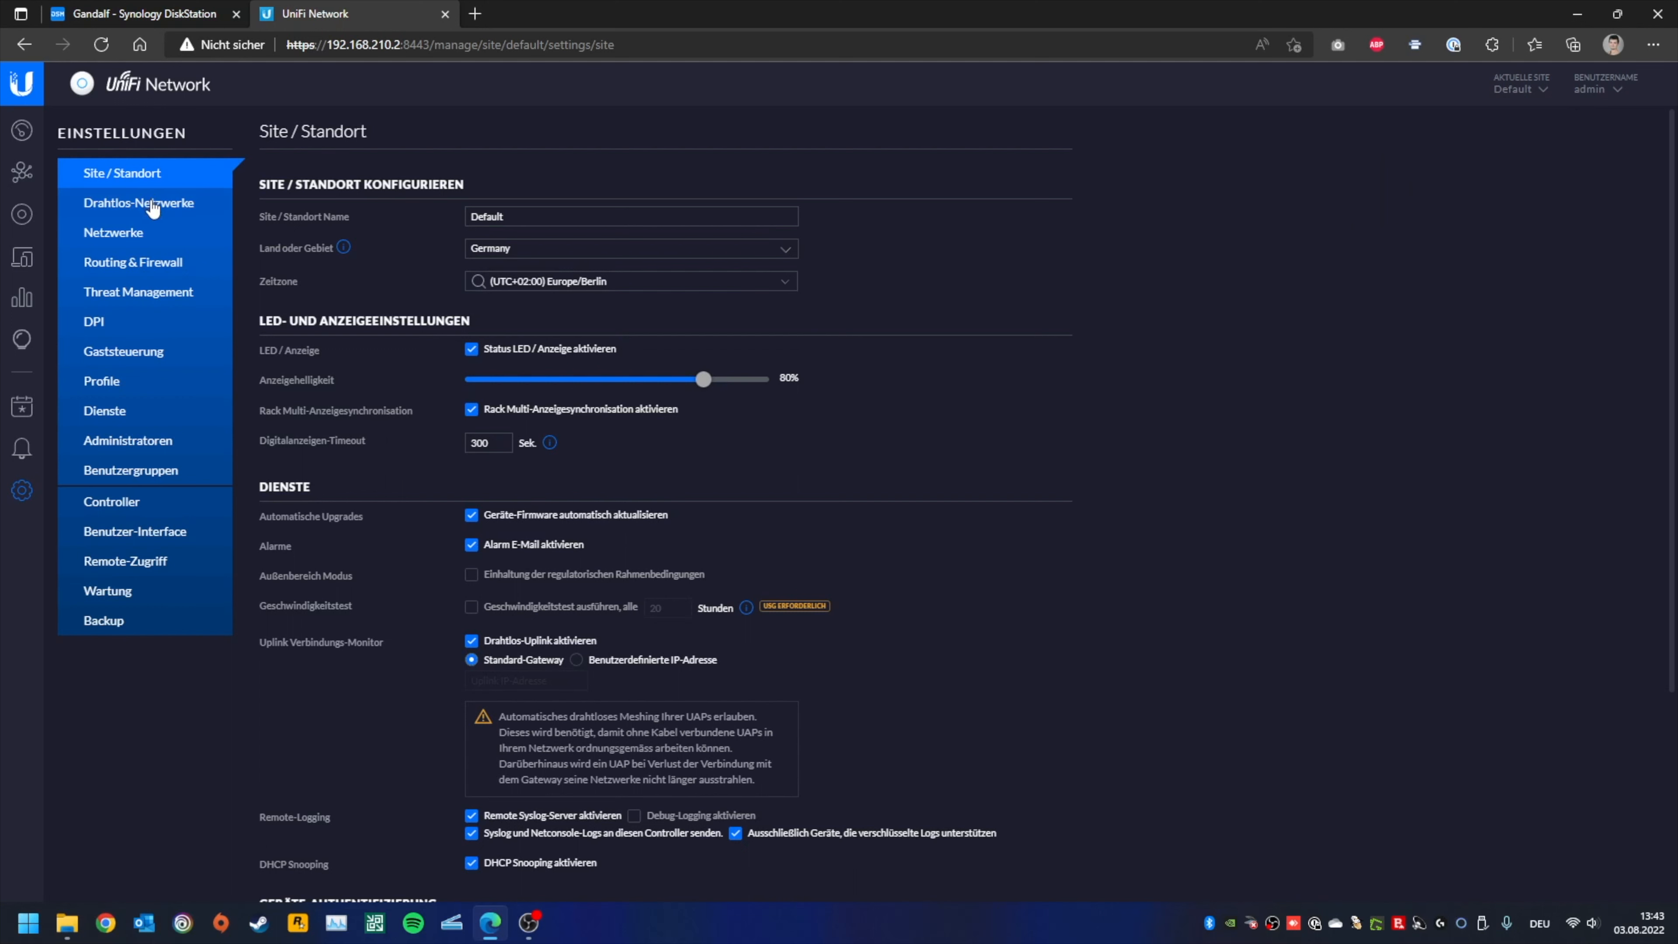
{"action": "left_click", "coordinate": [132, 234]}
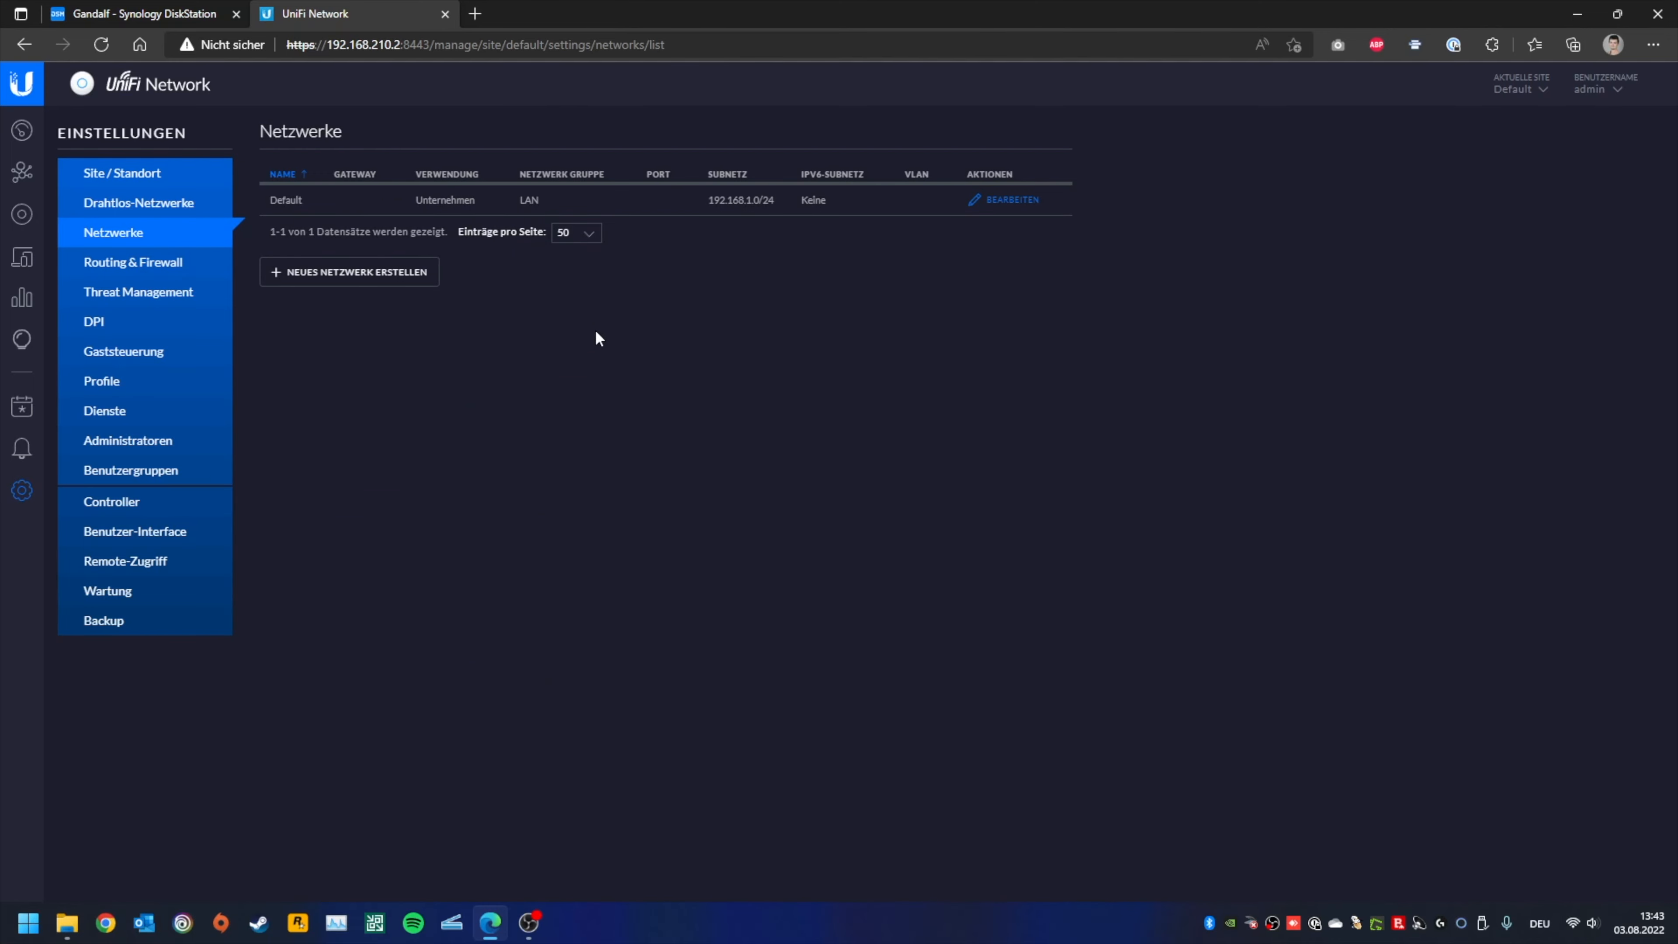
{"action": "left_click", "coordinate": [340, 285]}
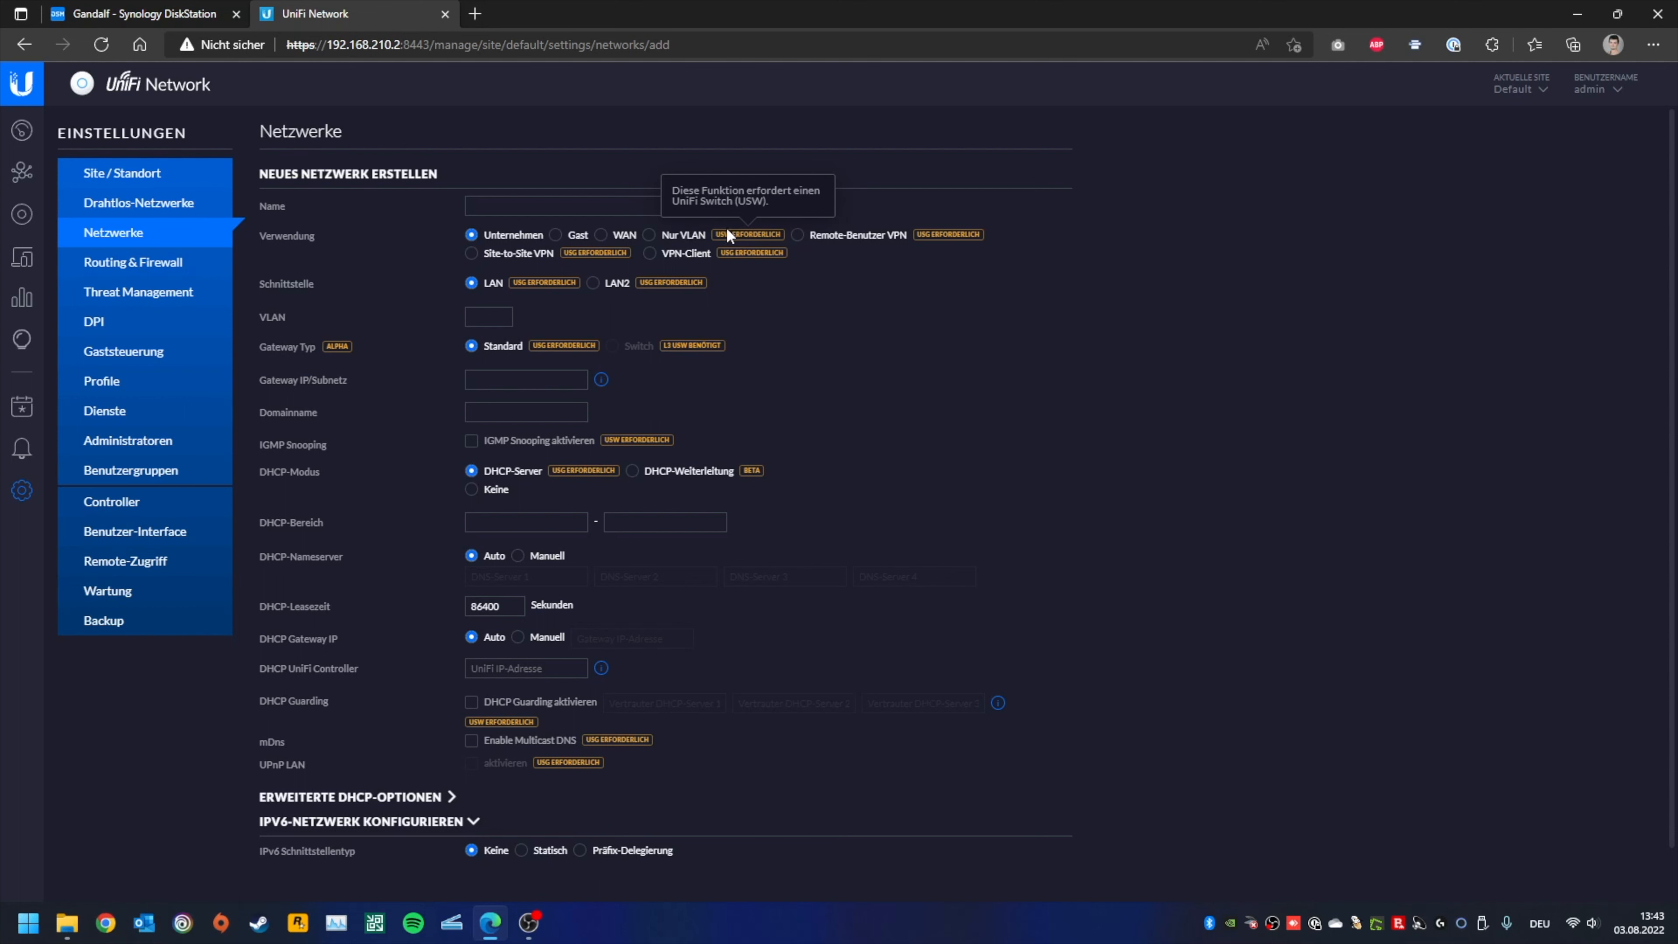
{"action": "left_click", "coordinate": [649, 236]}
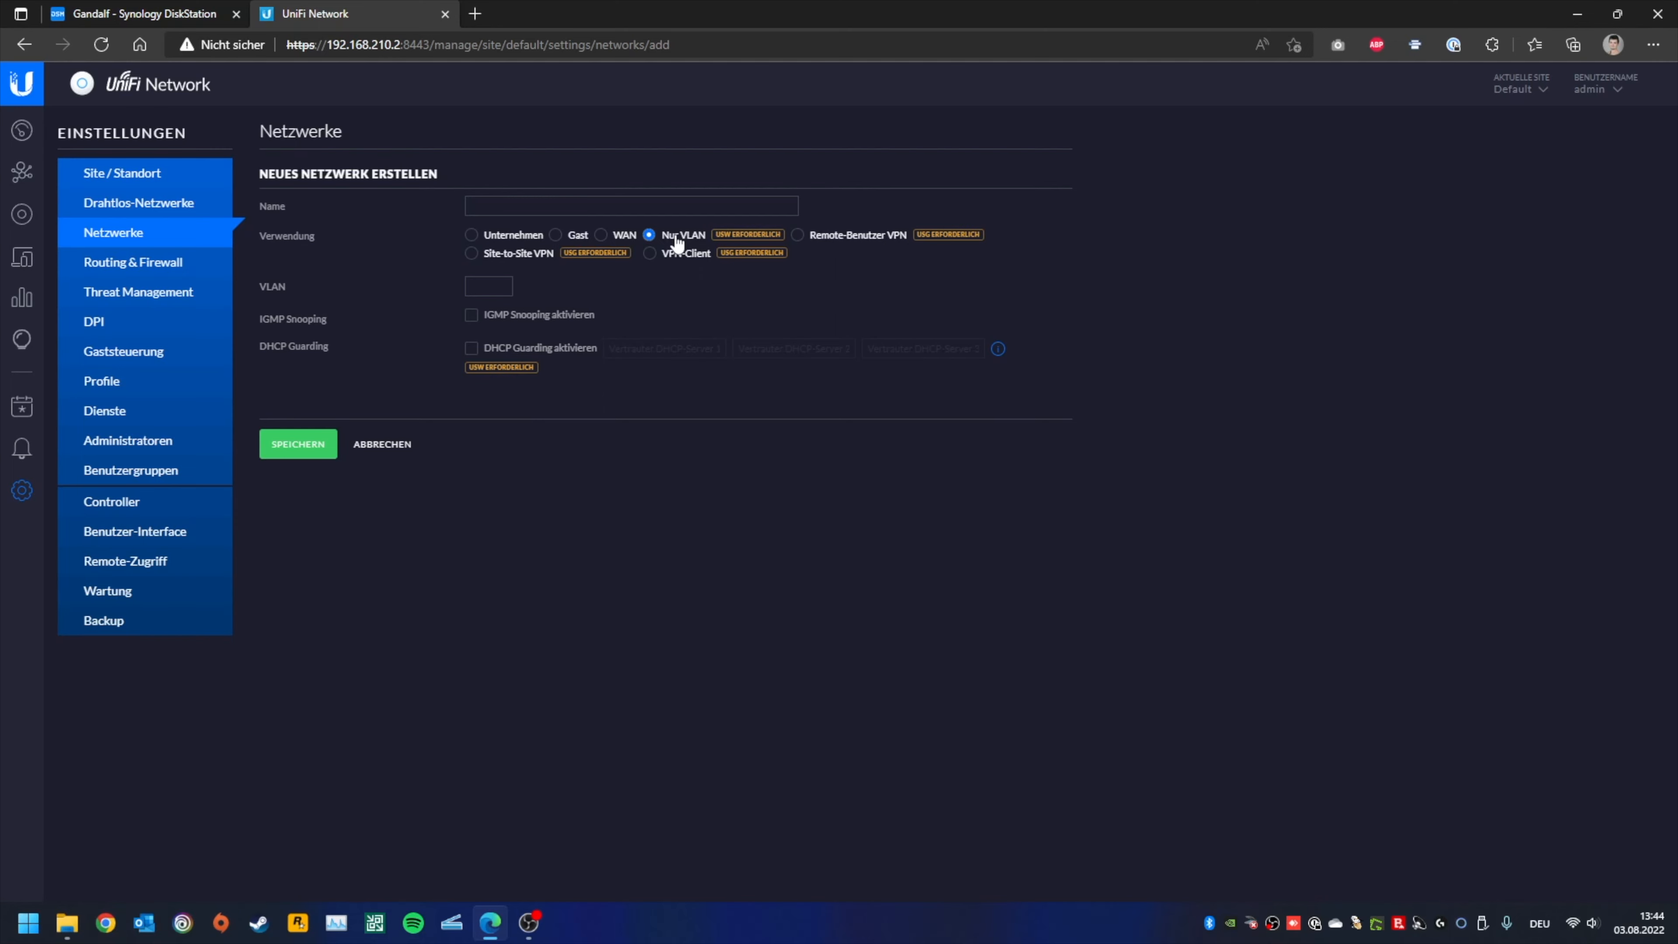
Name the new network WLAN-GAST, assign it VLAN 55 and save it.
{"action": "left_click", "coordinate": [510, 200]}
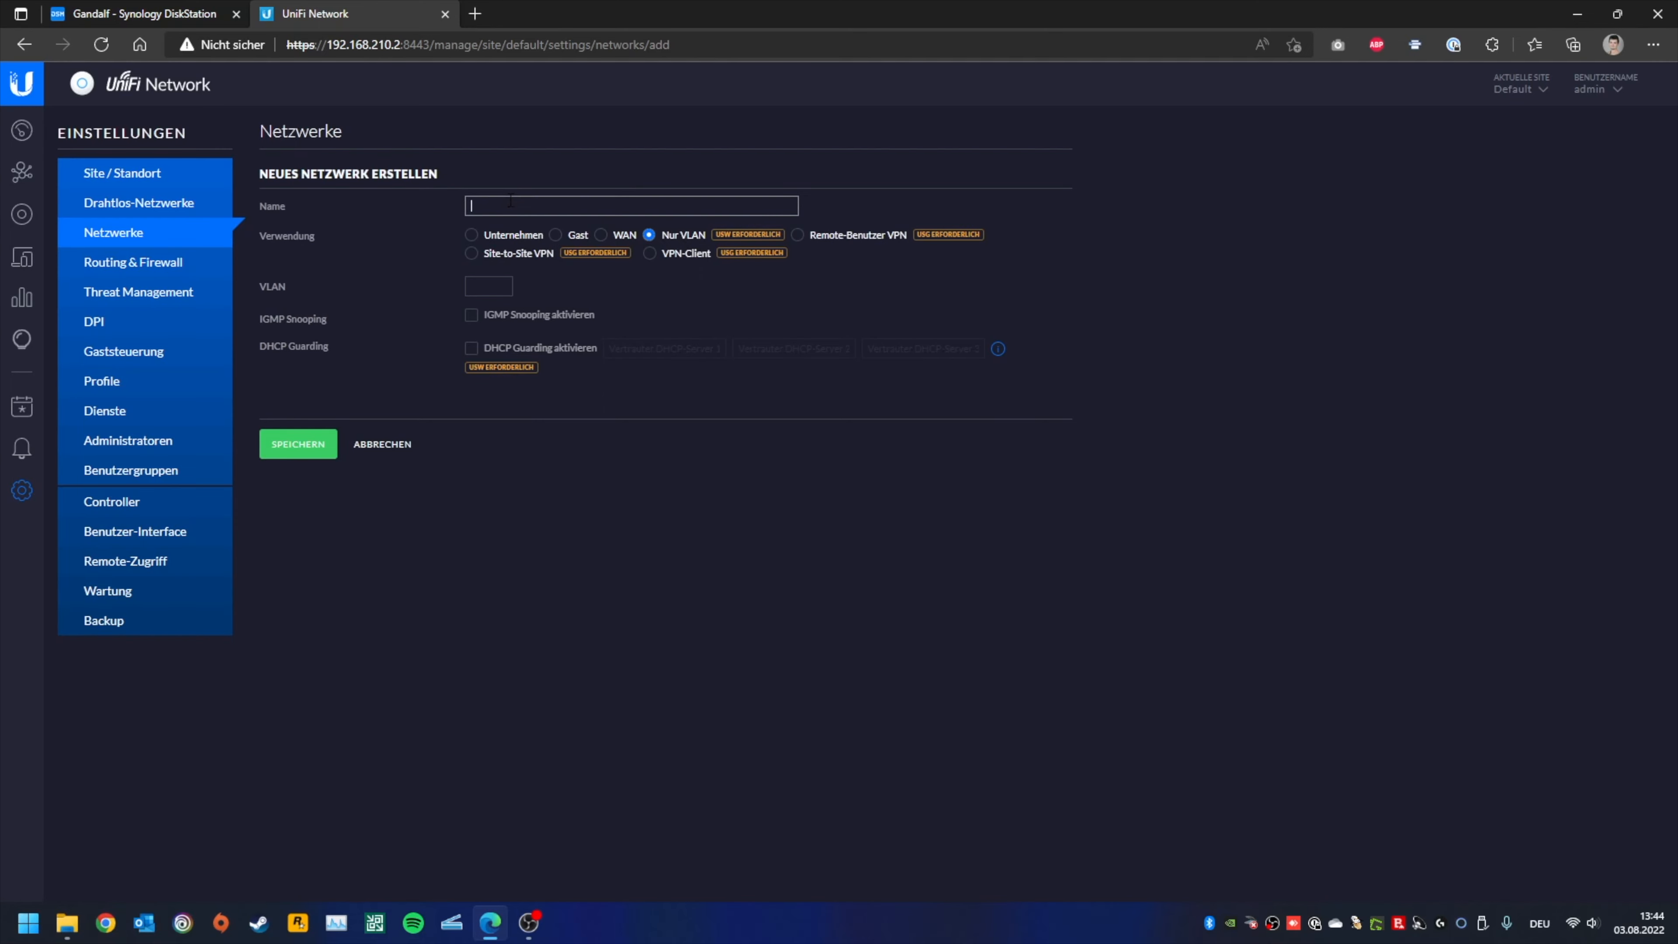
{"action": "type", "text": "GAST"}
{"action": "key", "text": "BackSpace"}
{"action": "key", "text": "BackSpace"}
{"action": "key", "text": "BackSpace"}
{"action": "key", "text": "BackSpace"}
{"action": "type", "text": "WLAN-GAST"}
{"action": "left_click", "coordinate": [485, 287]}
{"action": "type", "text": "55"}
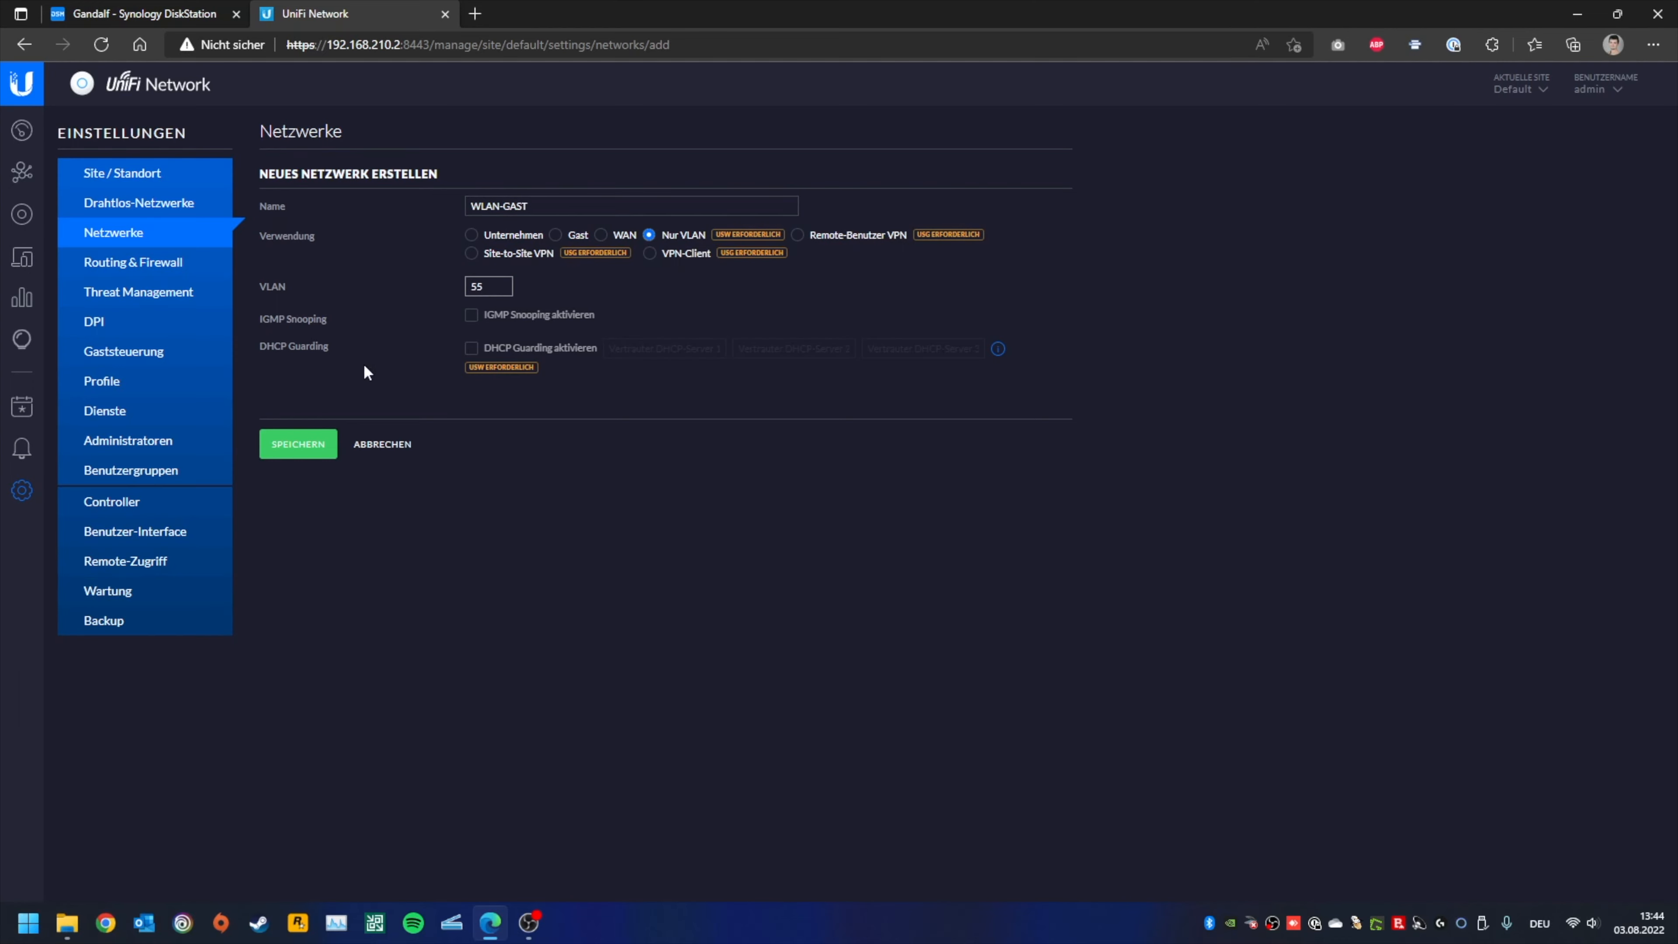
{"action": "left_click", "coordinate": [298, 444]}
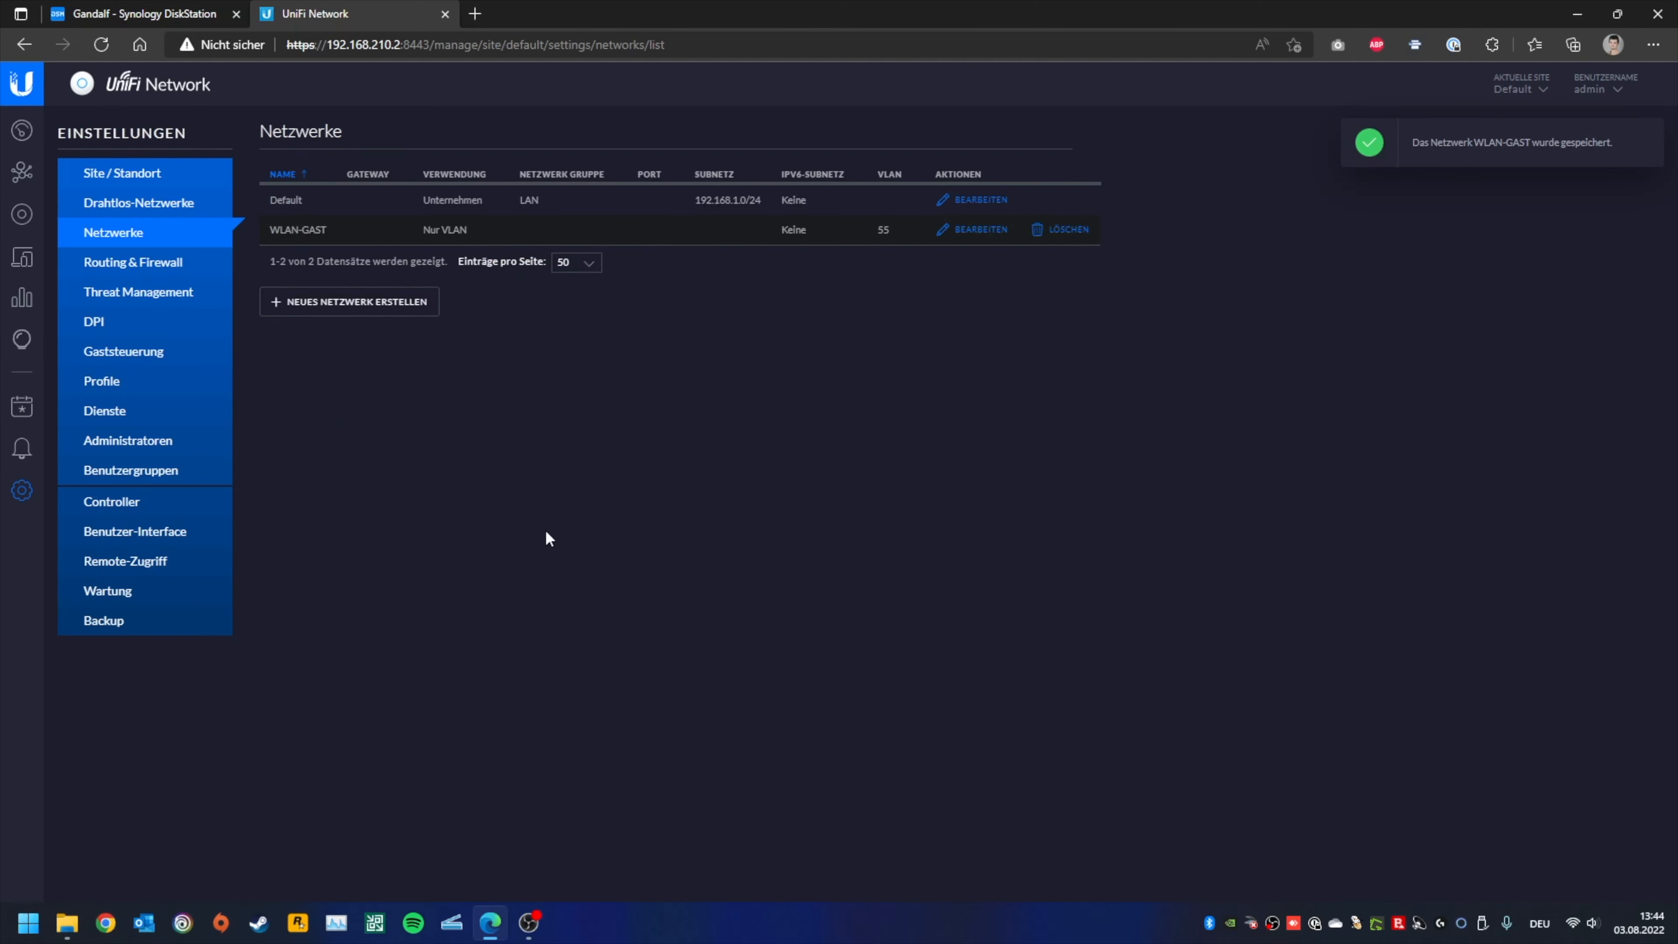
Create and save a second network named WLAN-Intern with usage Nur VLAN and VLAN 54.
{"action": "left_click", "coordinate": [375, 305]}
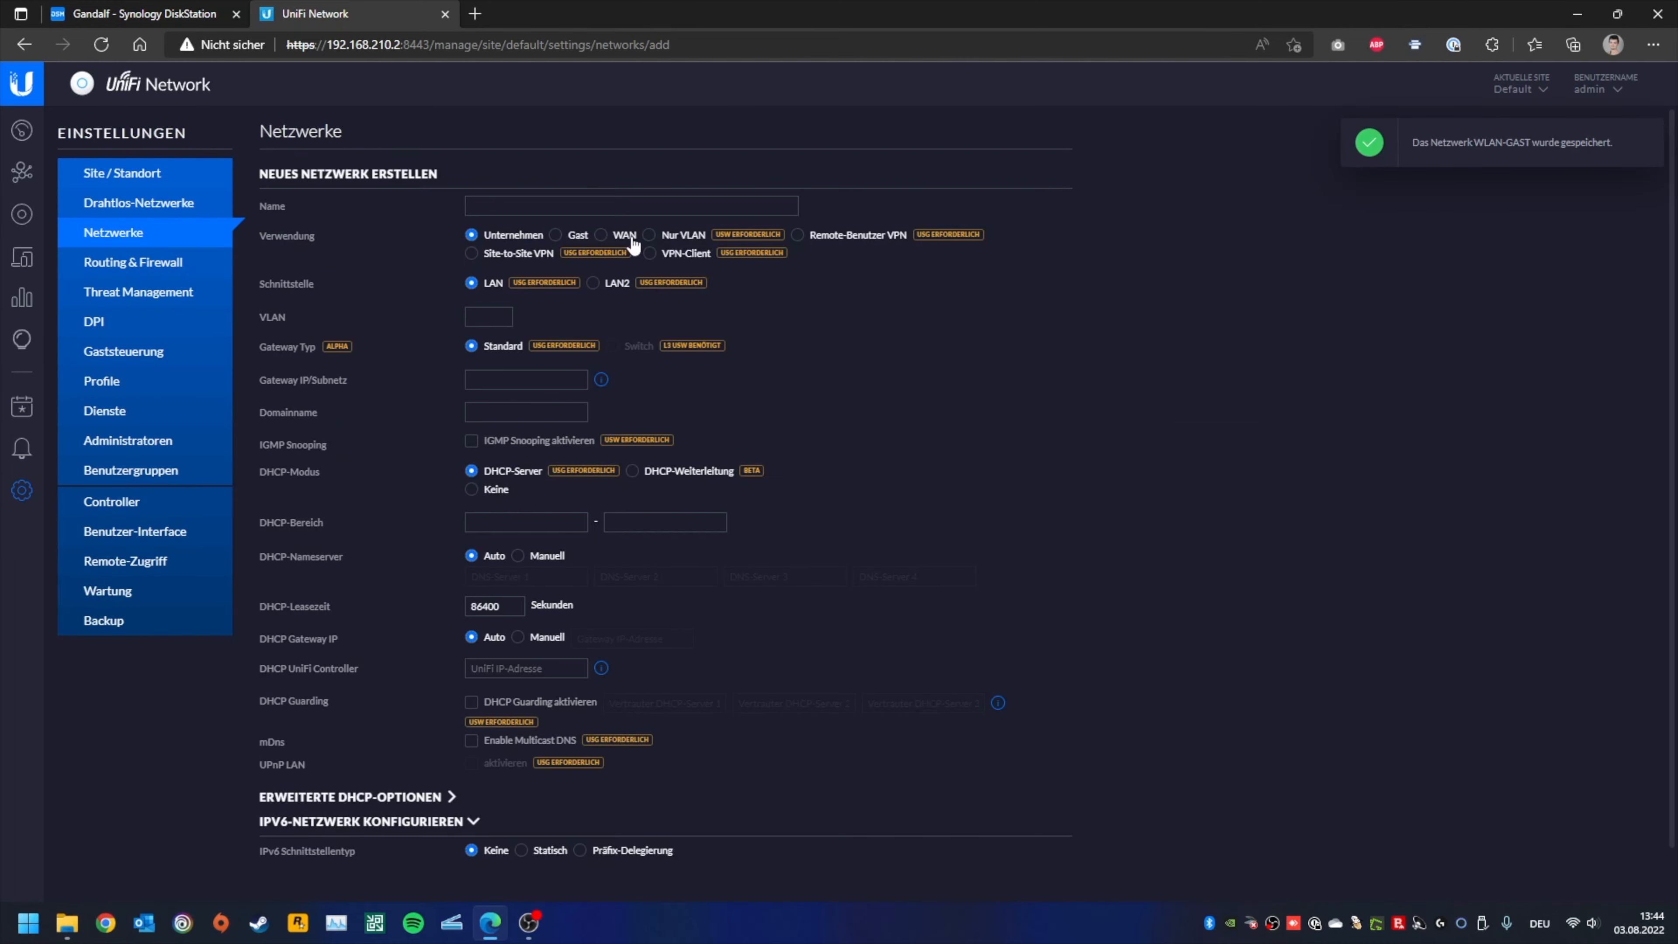
{"action": "left_click", "coordinate": [649, 235]}
{"action": "left_click", "coordinate": [613, 205]}
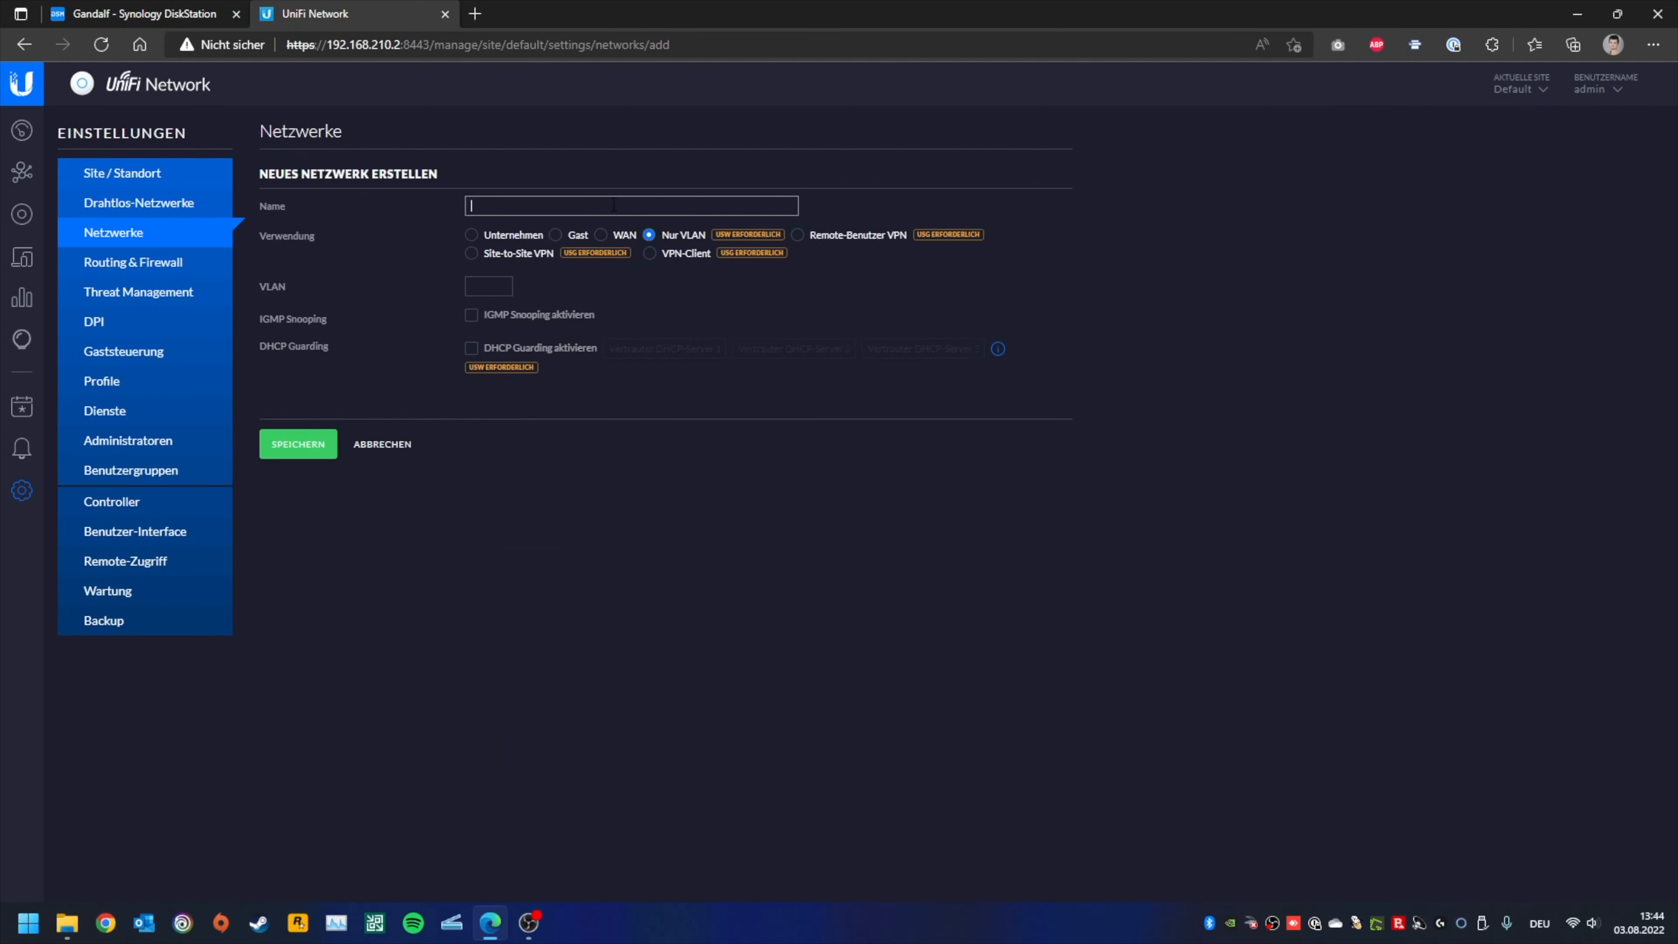
{"action": "type", "text": "WLAN-Intern"}
{"action": "left_click", "coordinate": [483, 287]}
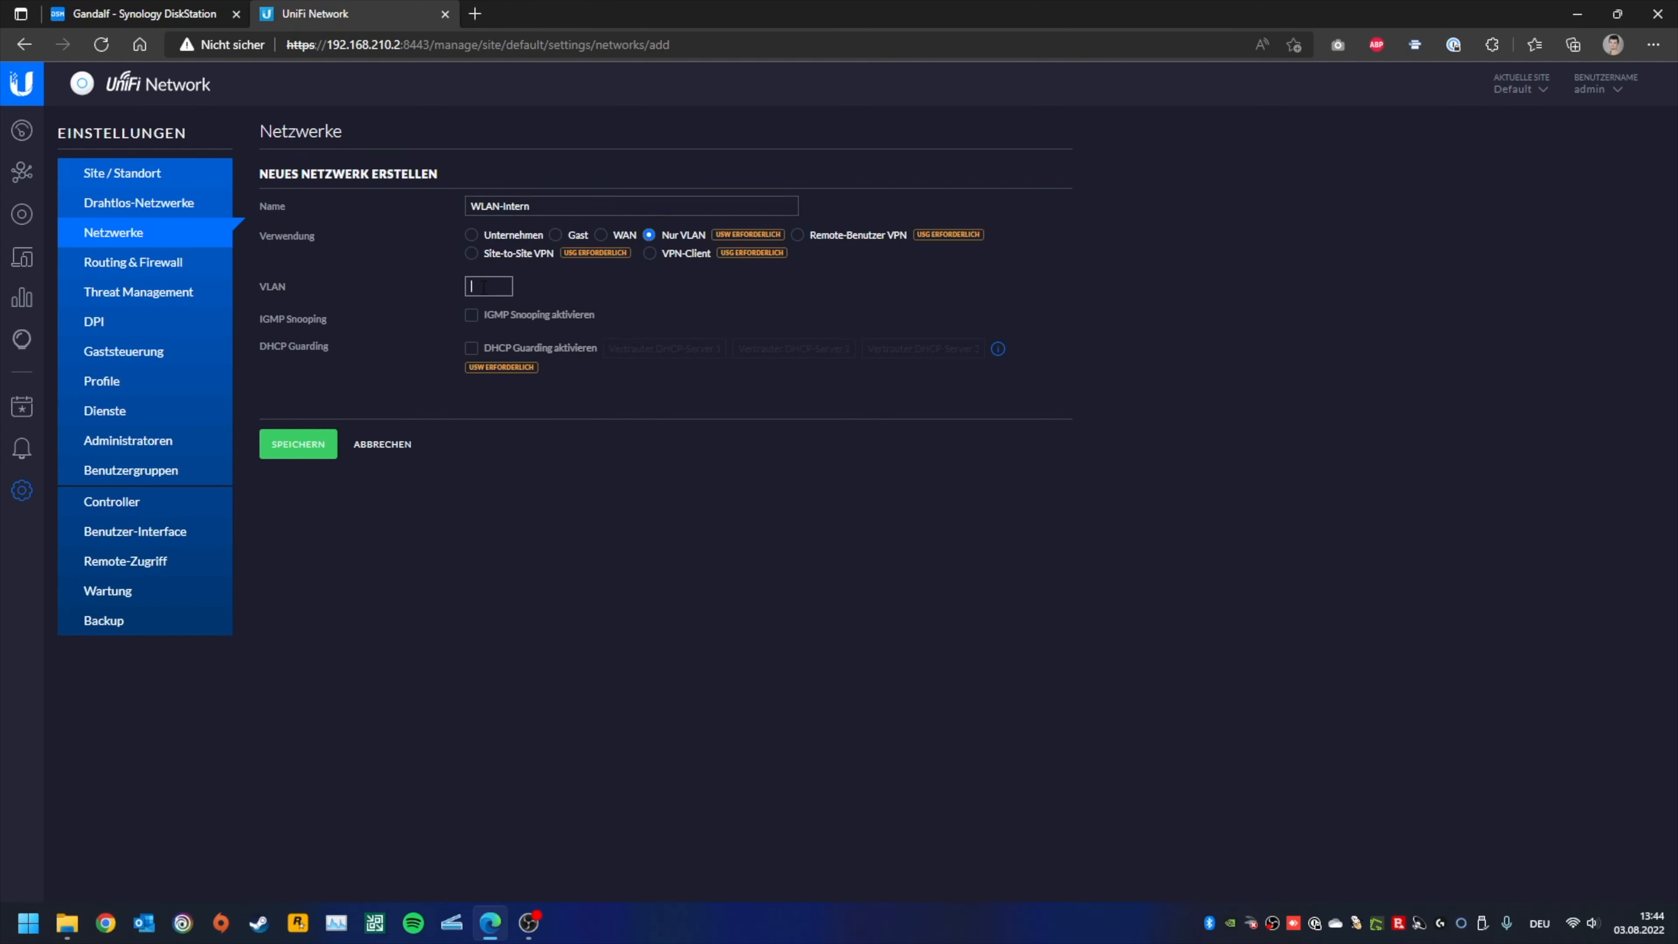
{"action": "type", "text": "54"}
{"action": "left_click", "coordinate": [309, 448]}
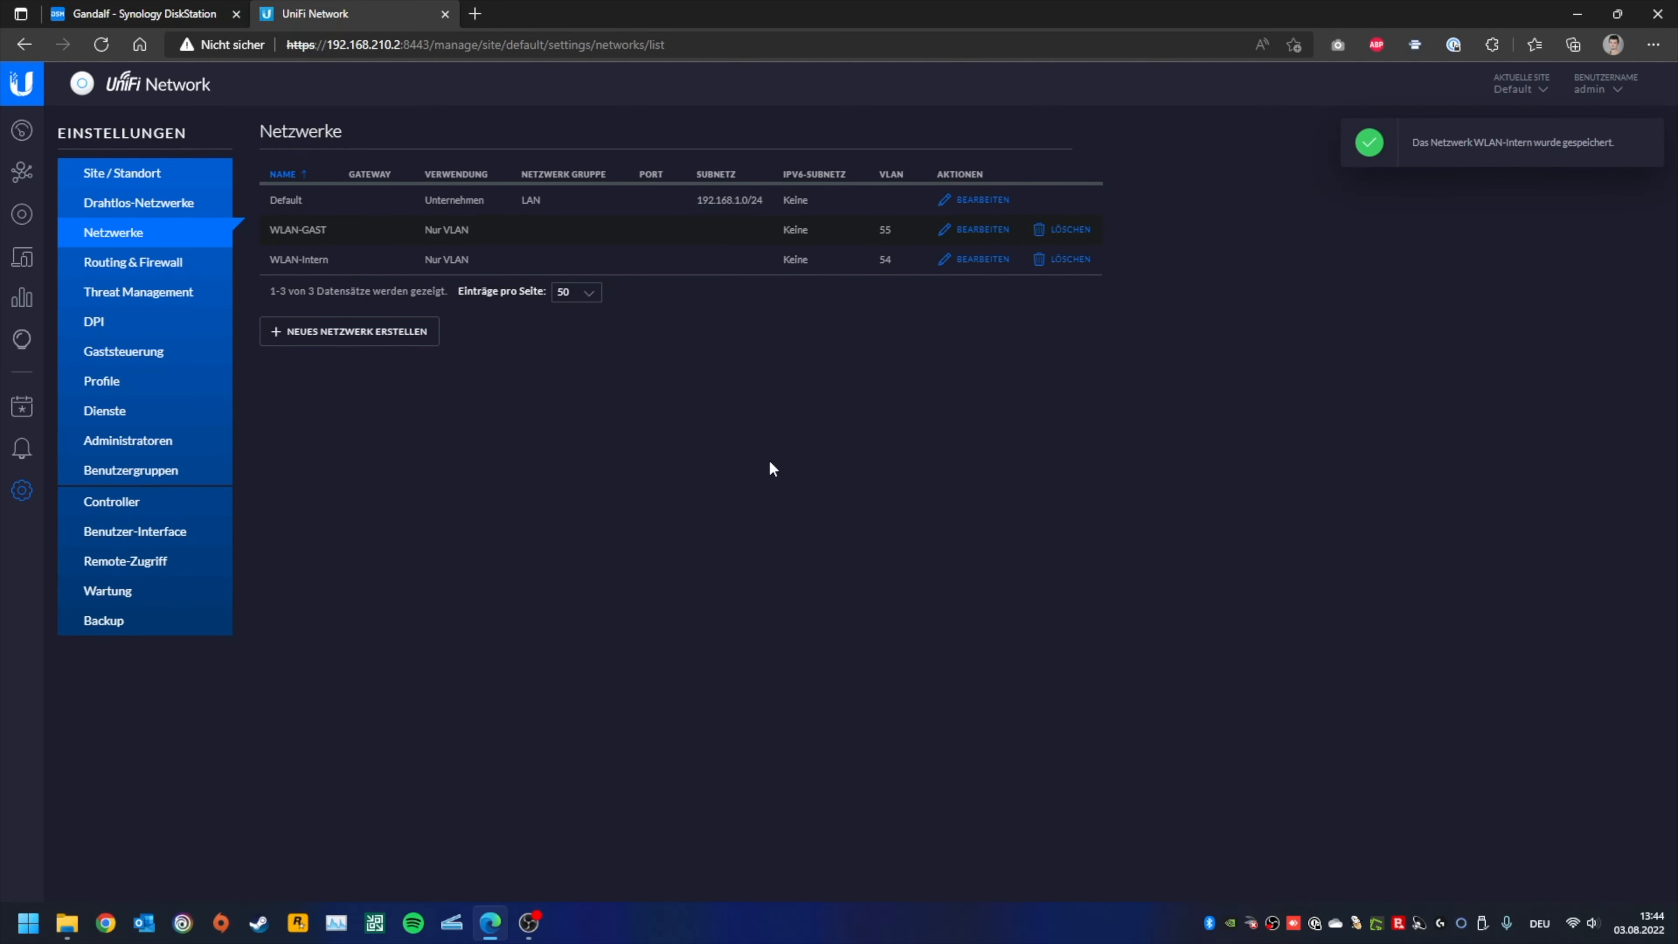
{"action": "left_click", "coordinate": [144, 208]}
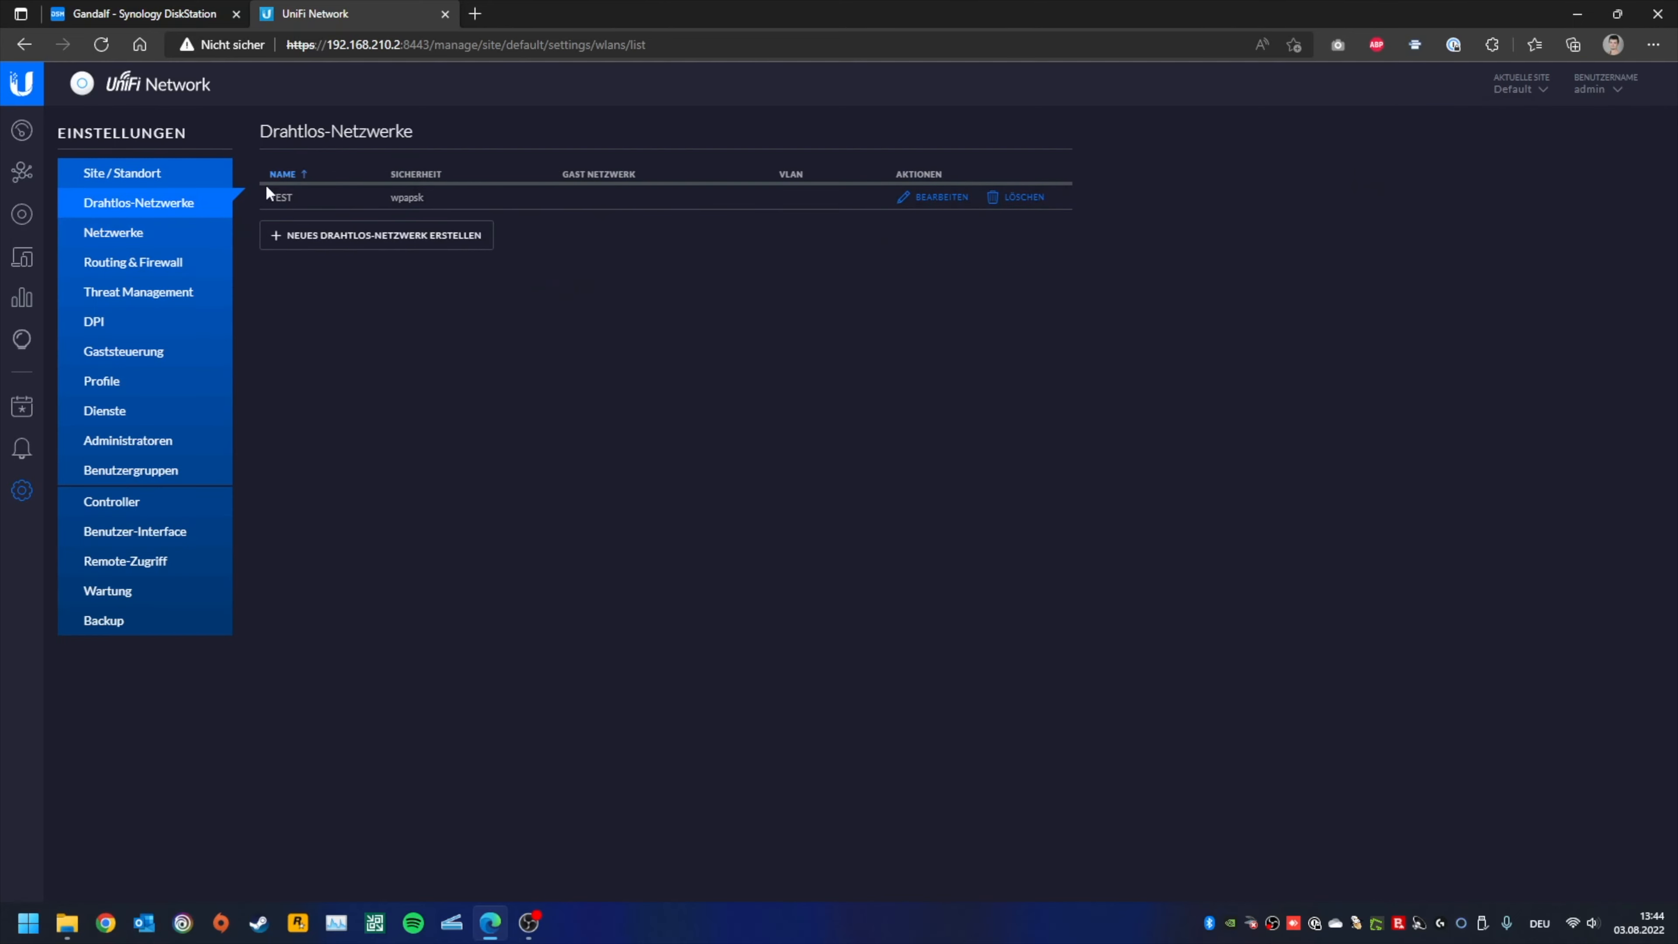
{"action": "left_click", "coordinate": [933, 197]}
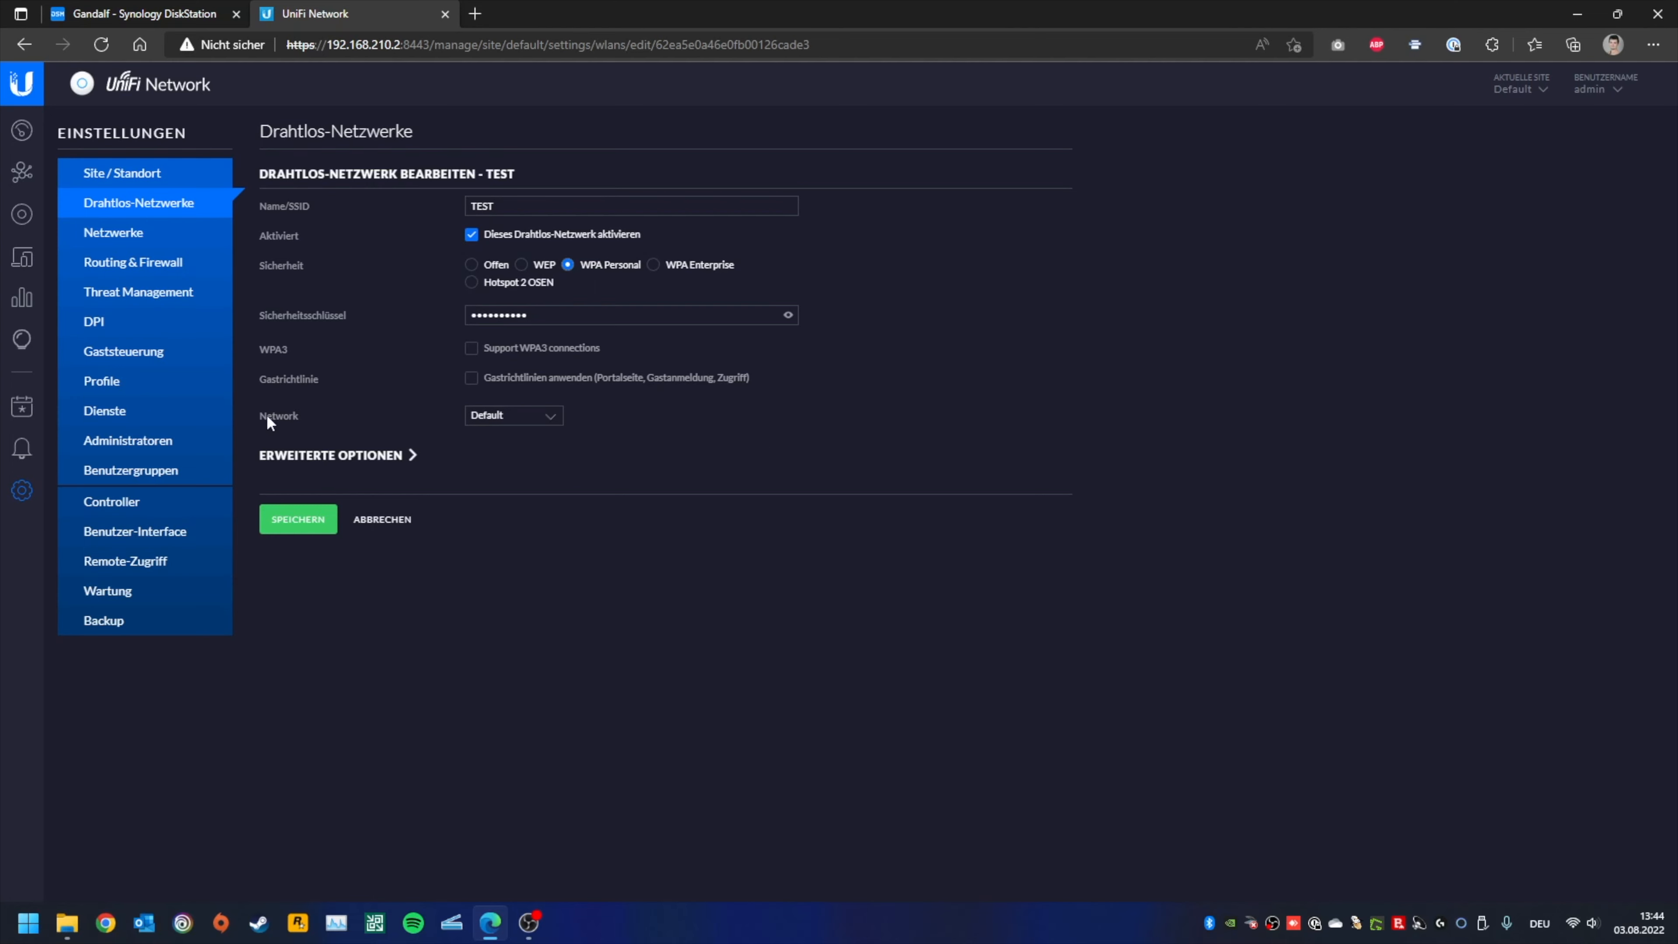
{"action": "left_click", "coordinate": [119, 234]}
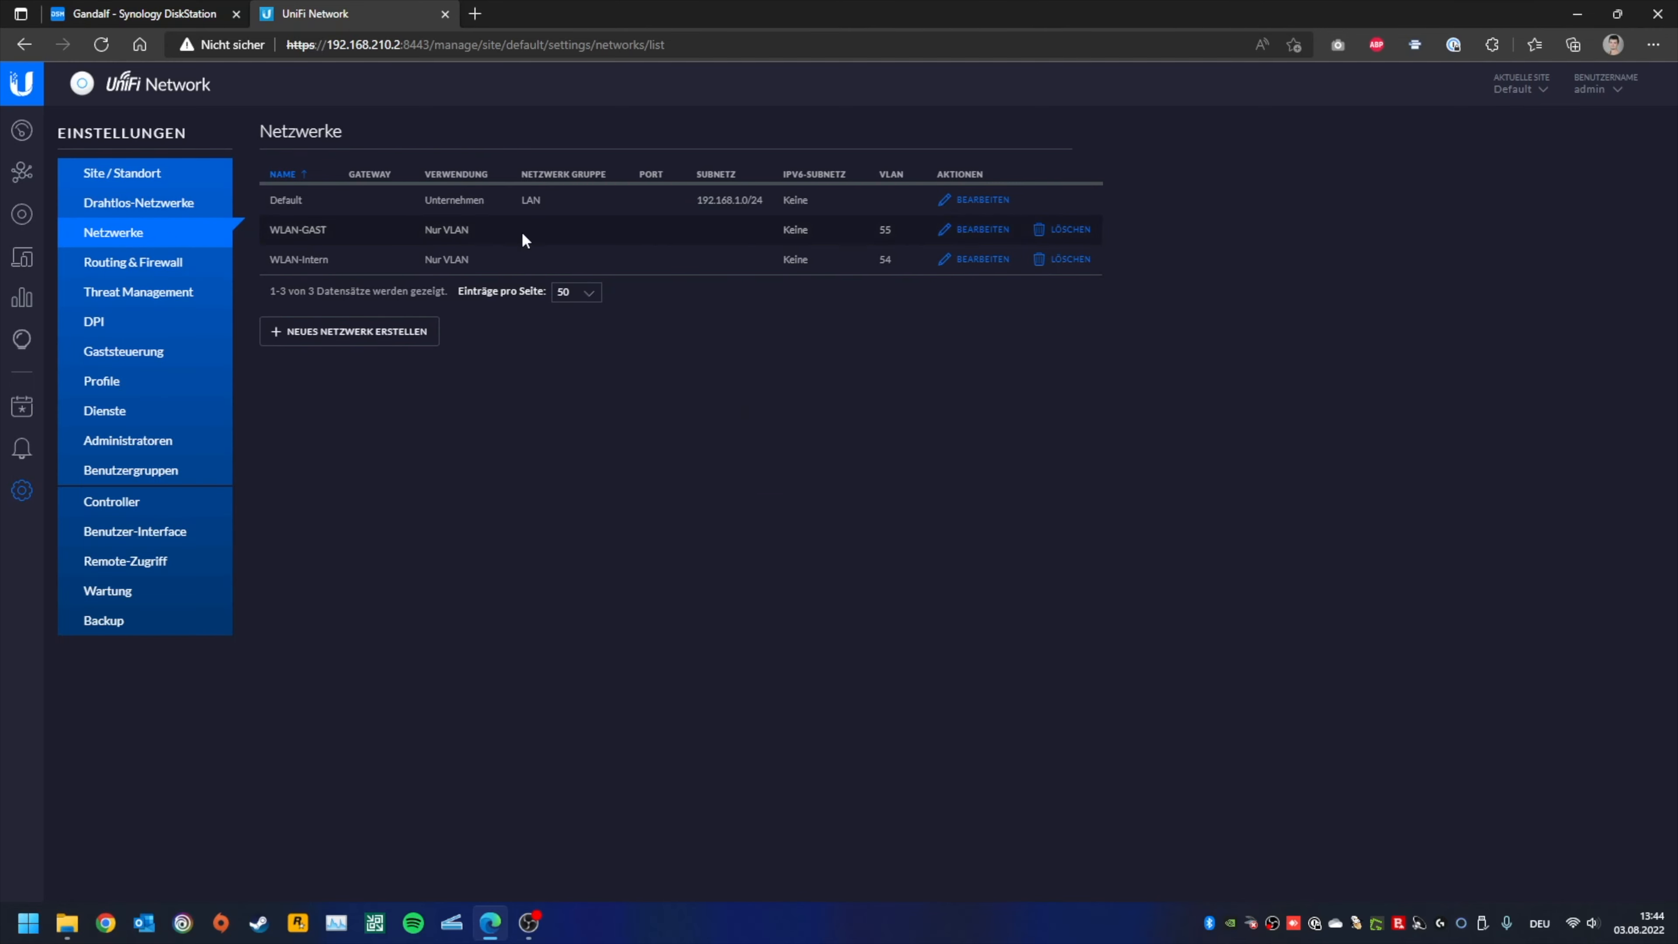
Assign the TEST wireless network to the WLAN-Intern network and save the change.
{"action": "left_click", "coordinate": [142, 205]}
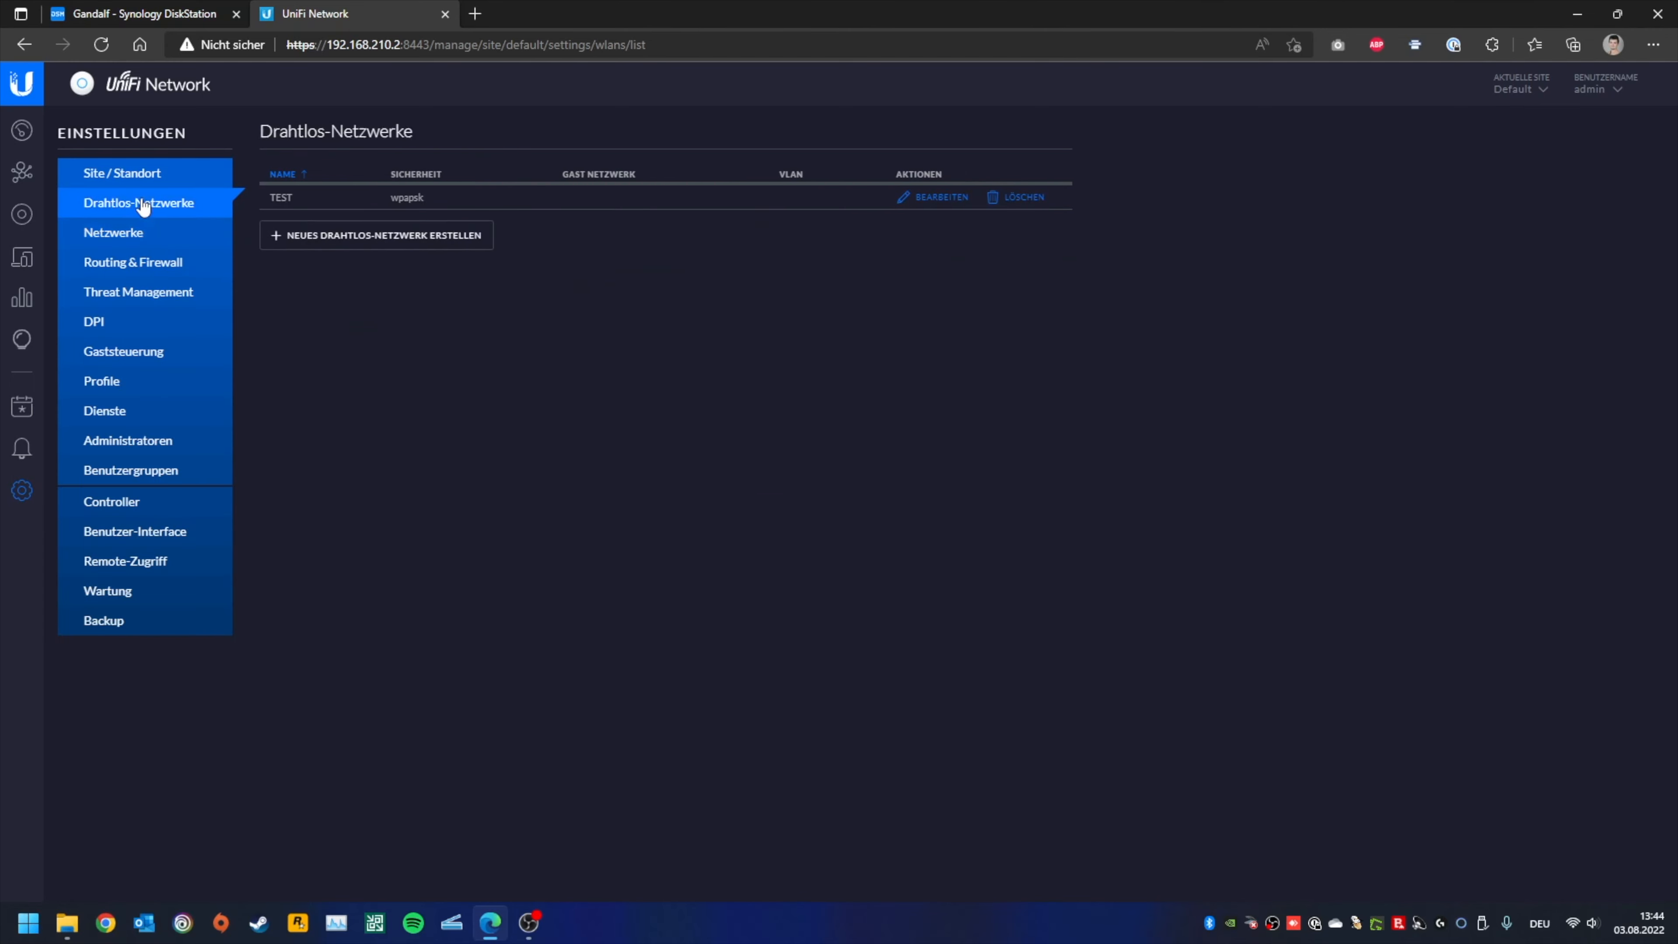
{"action": "left_click", "coordinate": [932, 199]}
{"action": "left_click", "coordinate": [515, 418]}
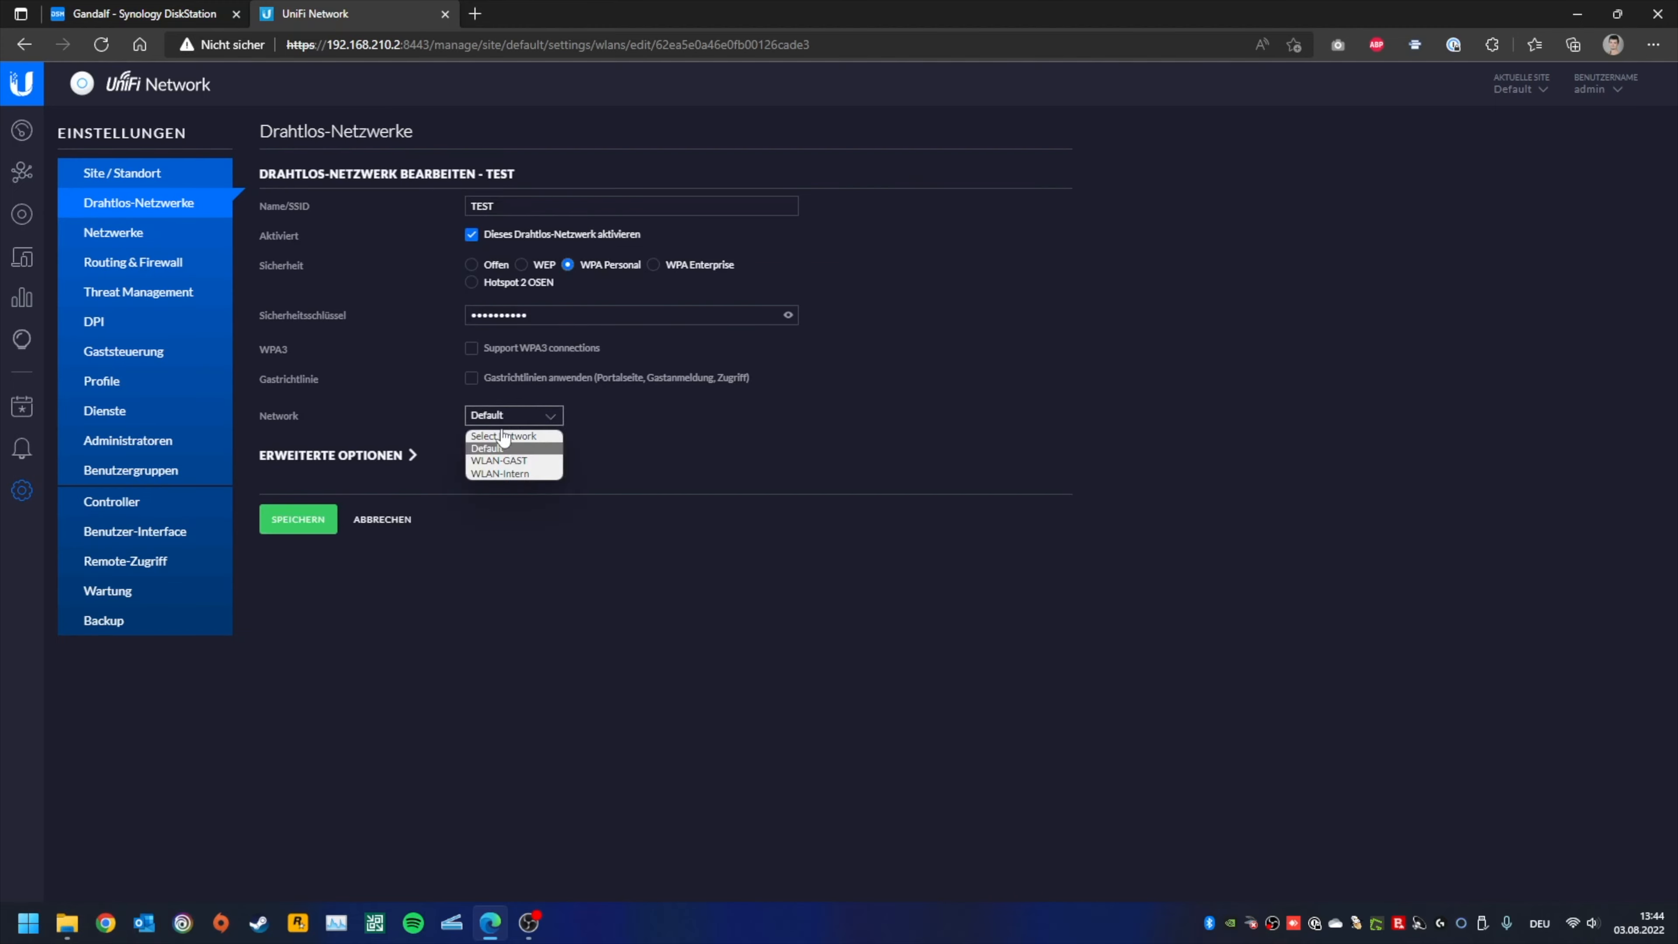
{"action": "left_click", "coordinate": [514, 474]}
{"action": "left_click", "coordinate": [285, 529]}
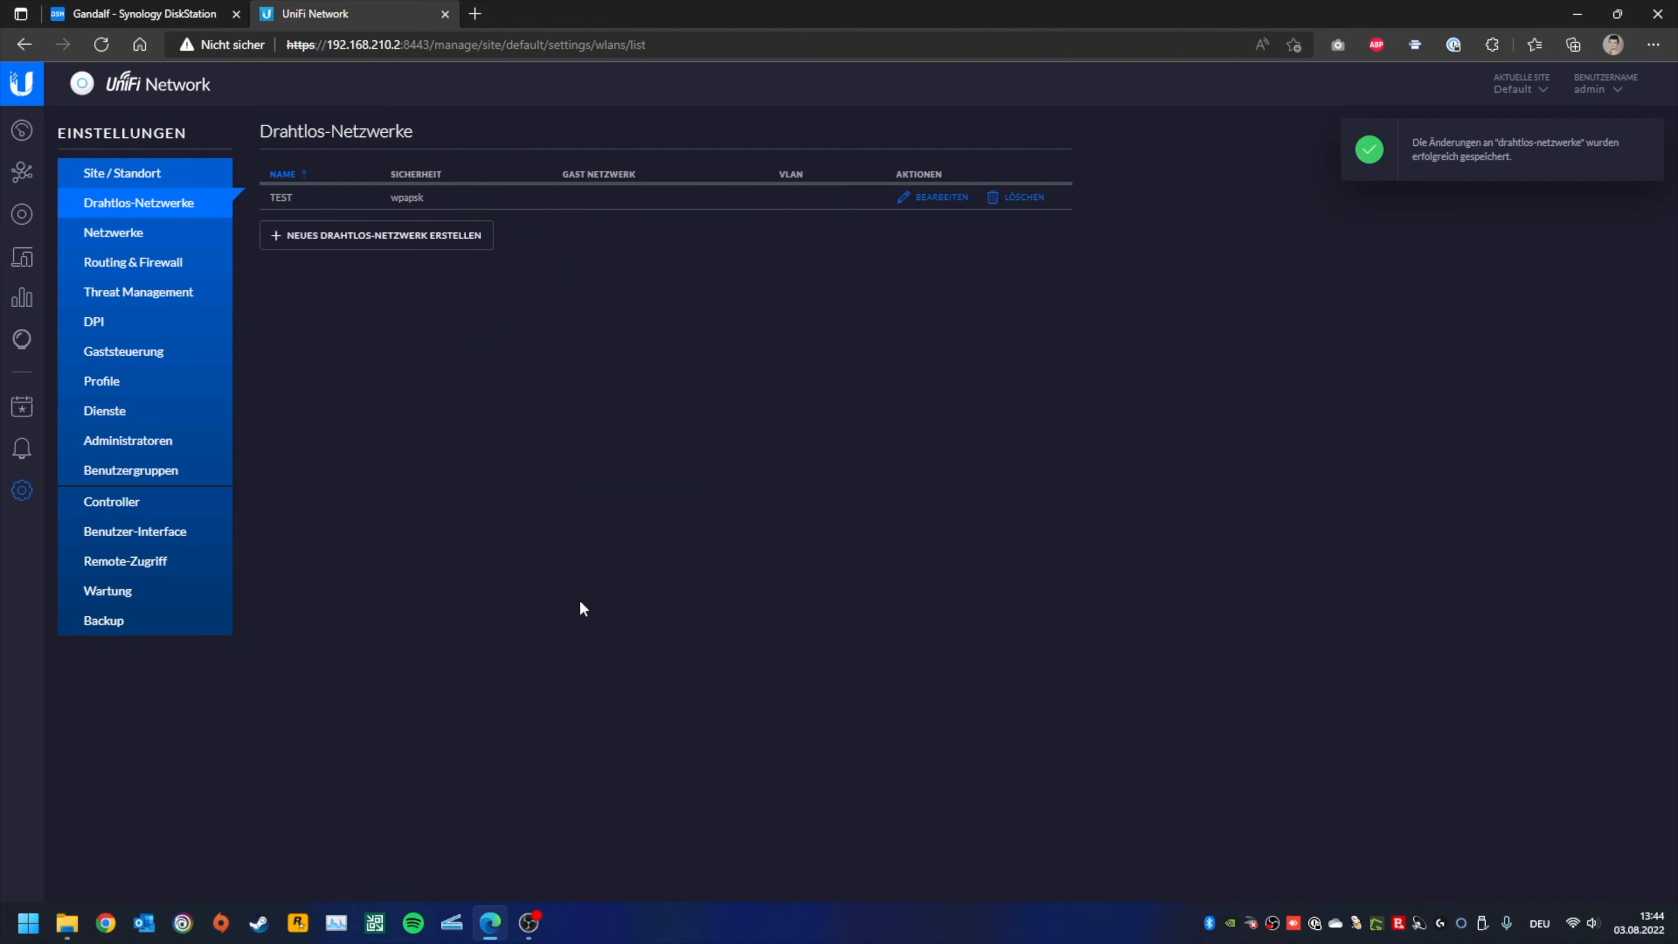